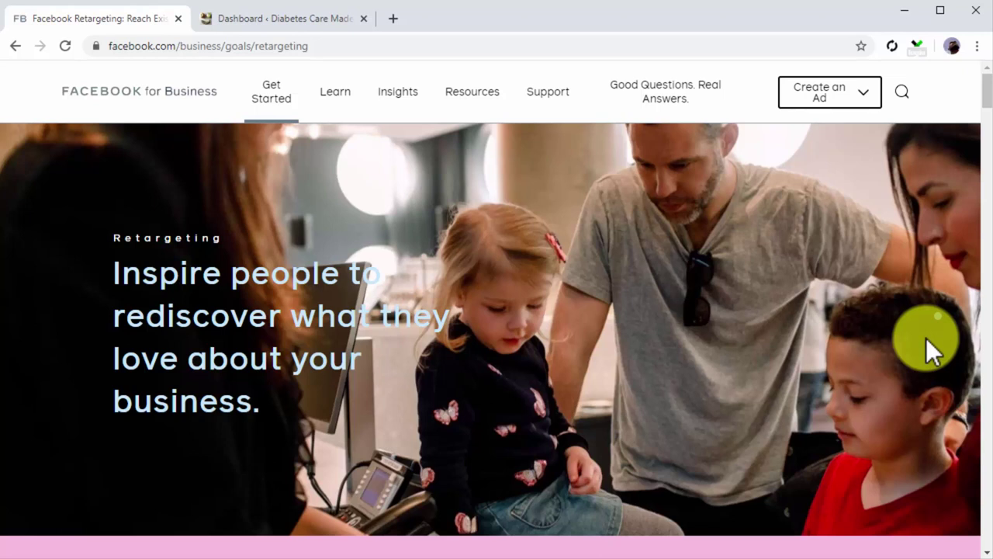
Load facebook.com/adsmanager and go to the account's Facebook Pixels page in Events Manager
scroll(926, 337, down, 4)
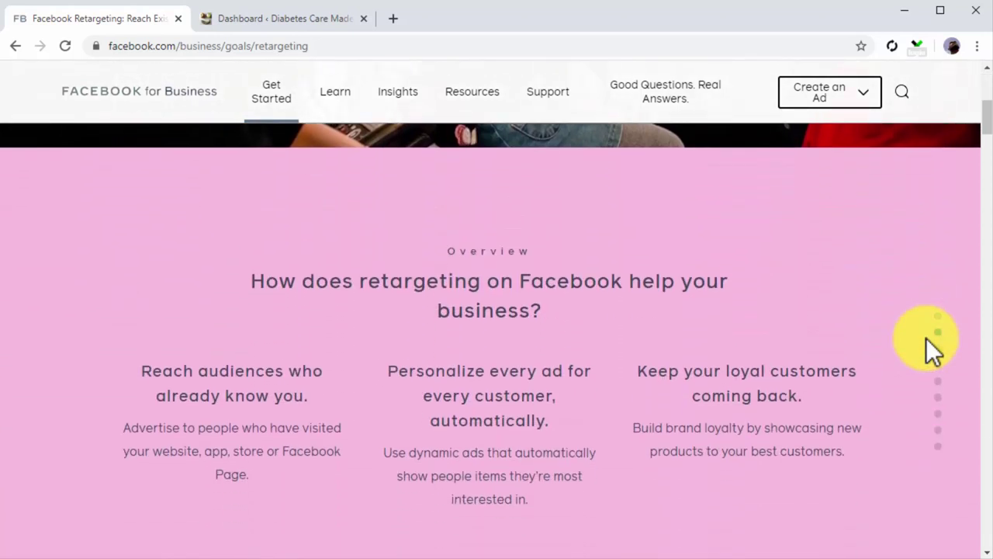
scroll(926, 337, down, 1)
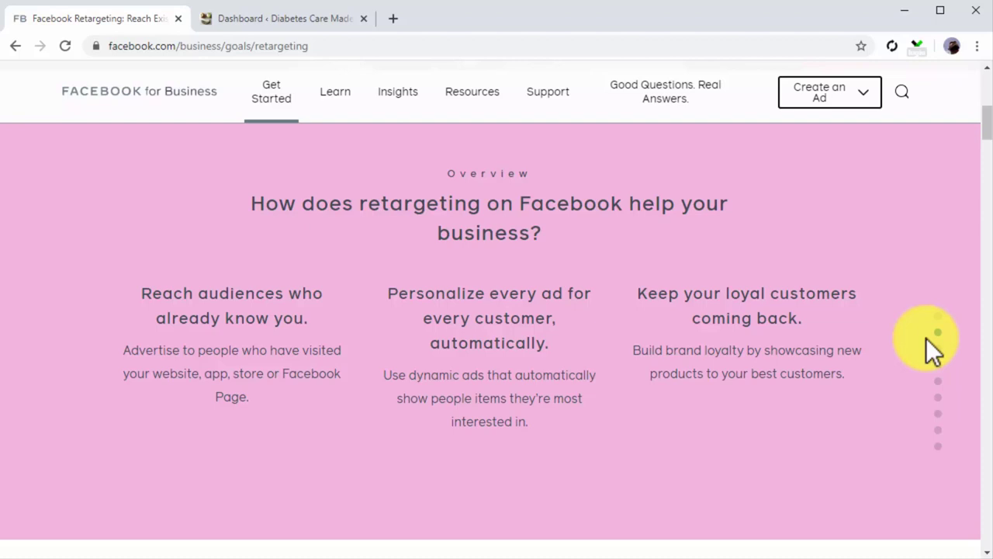
scroll(926, 337, down, 4)
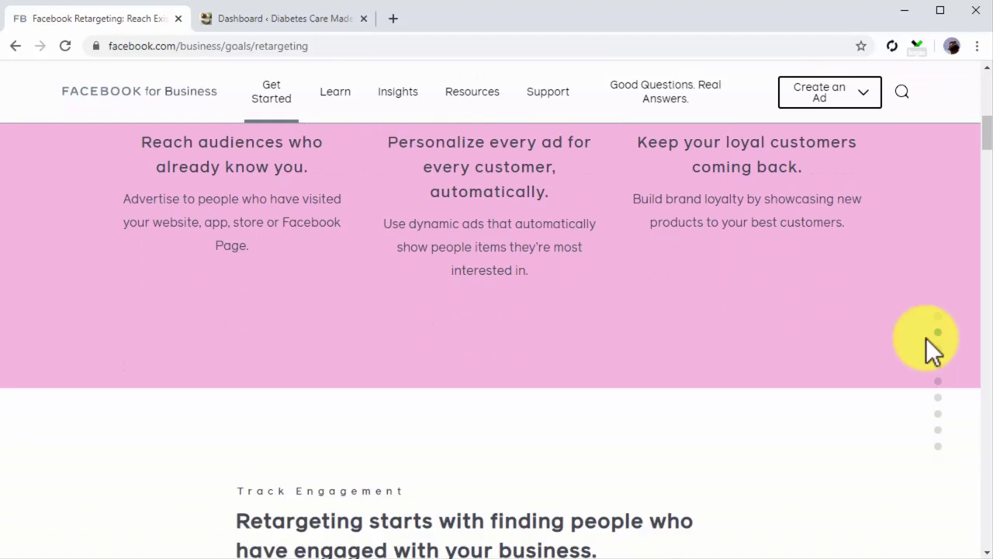
scroll(926, 338, down, 2)
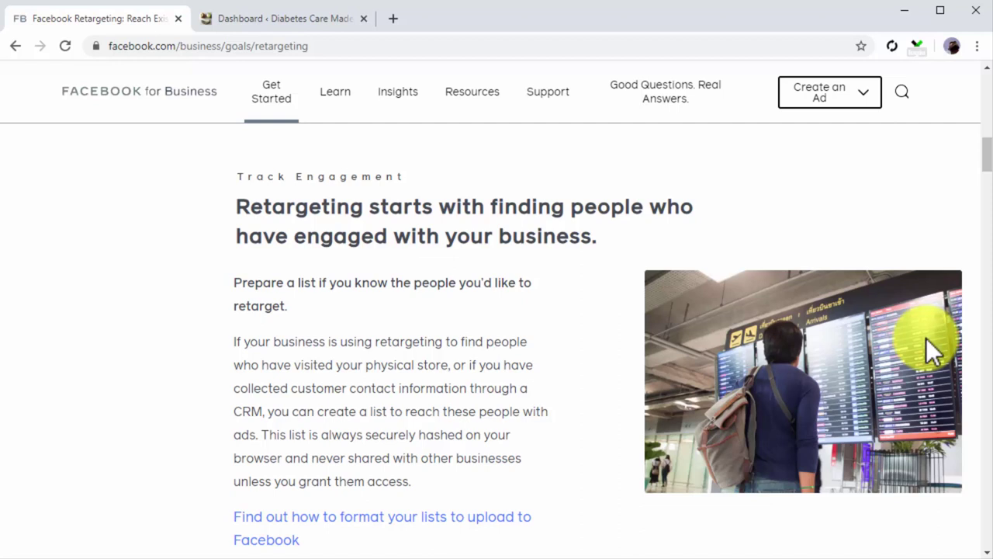
click(273, 48)
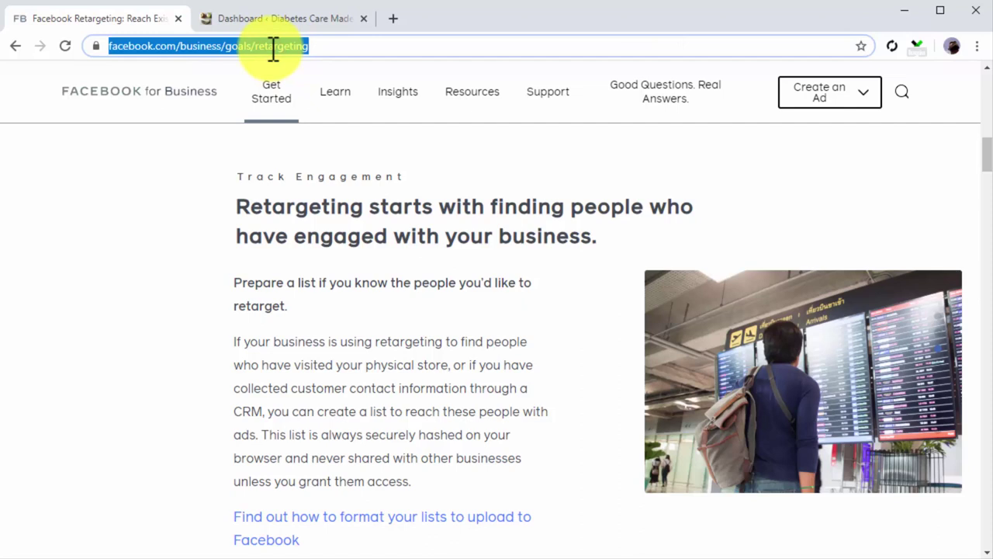
text(https://www.facebook.com/adsmanager)
key(Return)
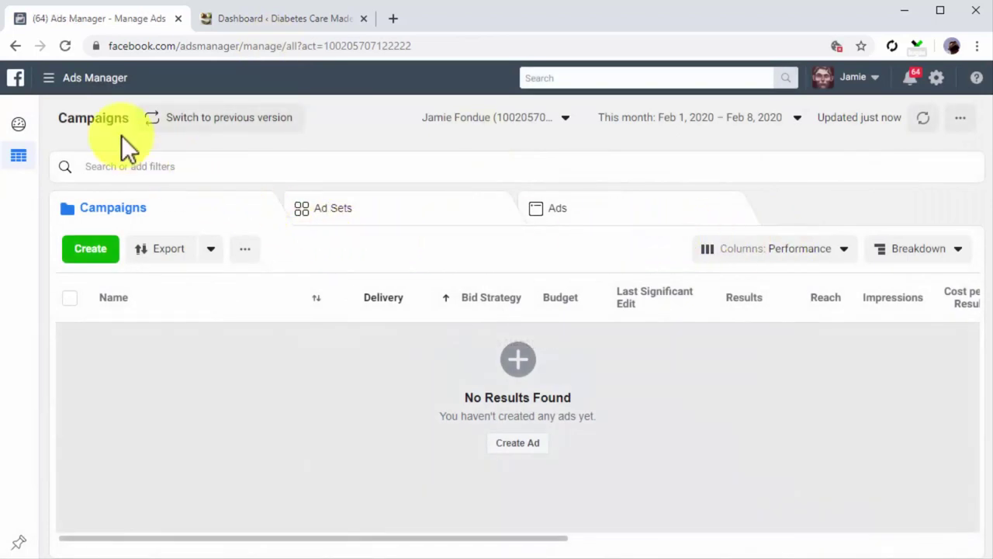
click(49, 81)
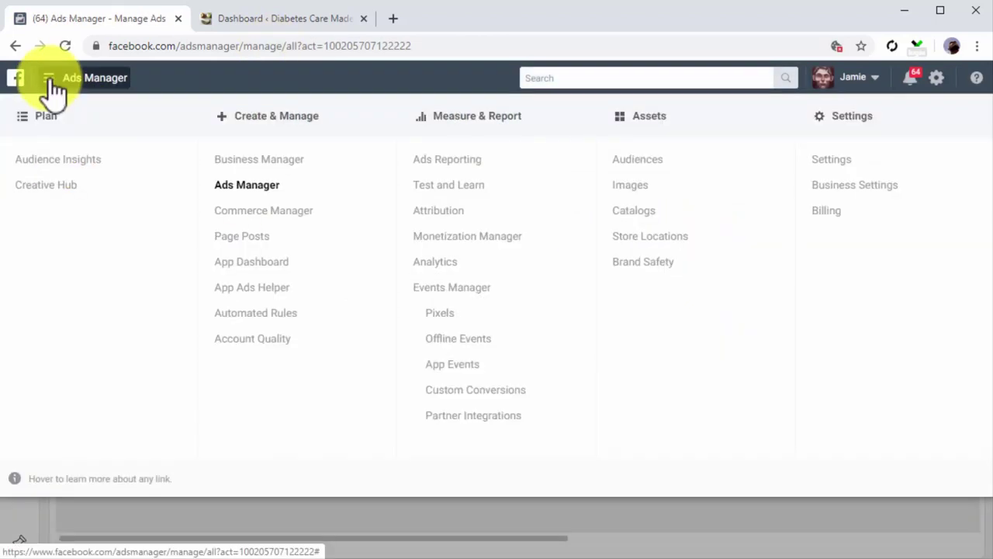
click(436, 314)
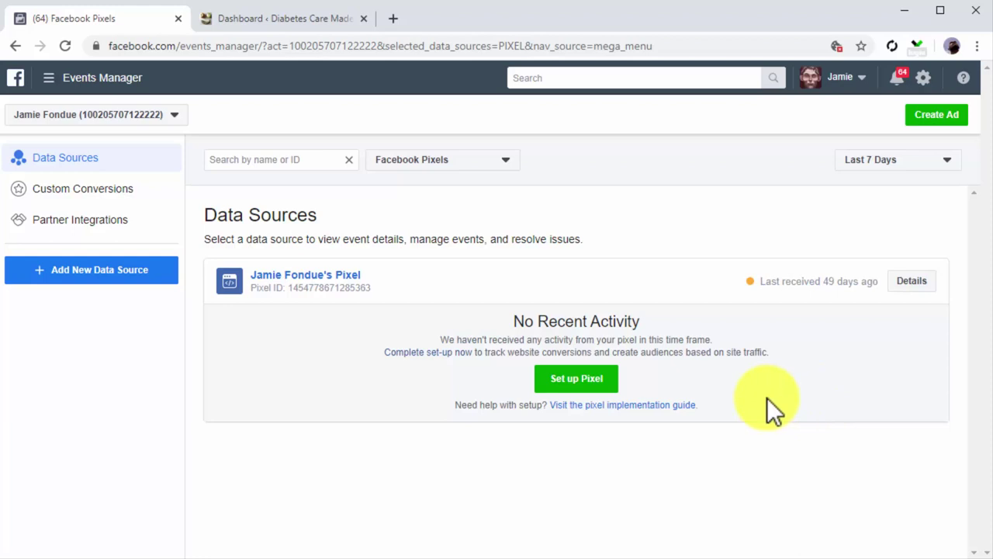
Start pixel setup with the manual install option and copy the pixel base code
click(607, 397)
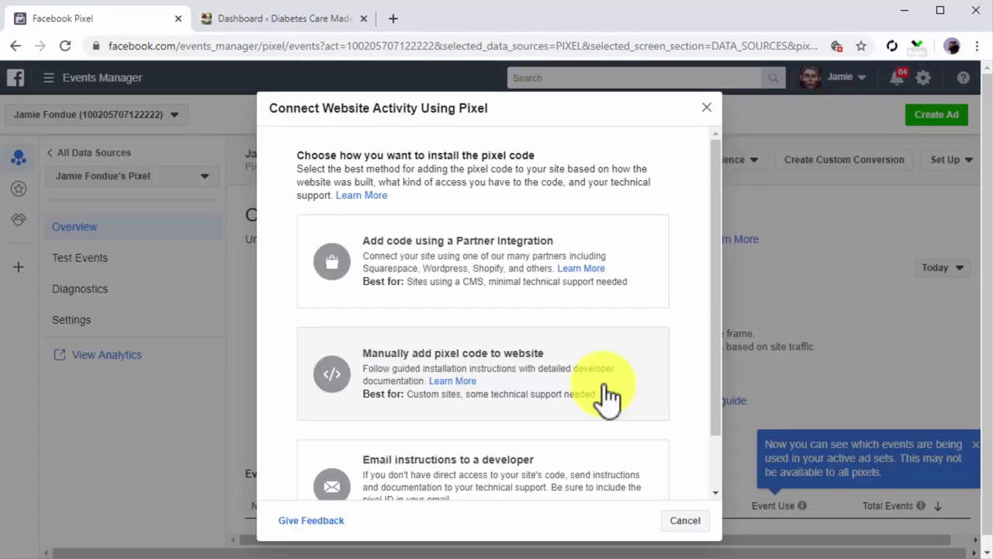
click(606, 387)
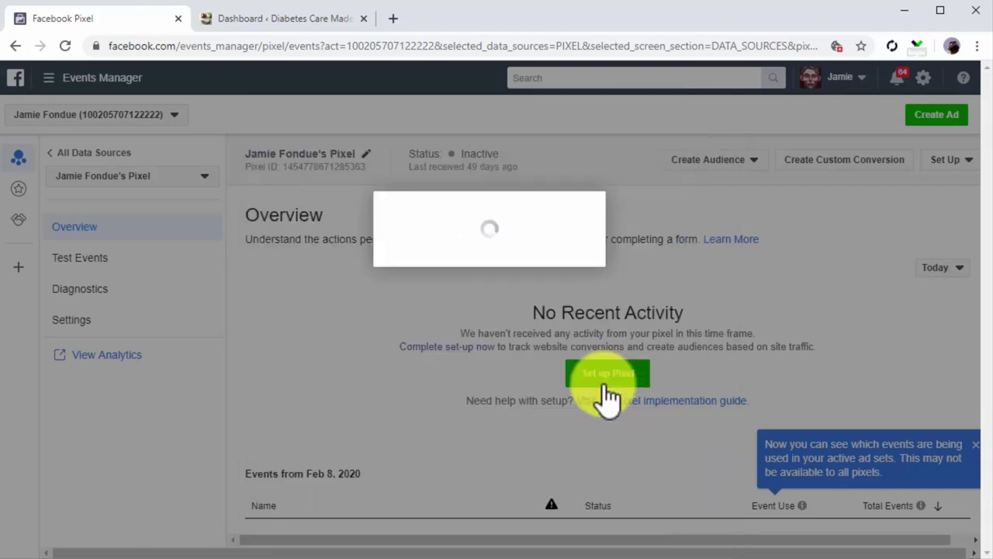
scroll(603, 383, down, 3)
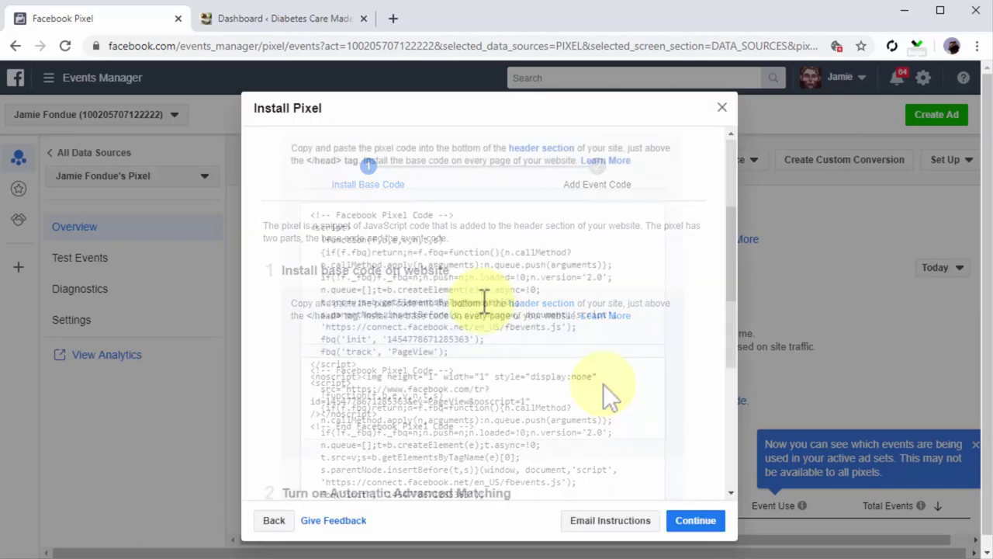
click(472, 307)
click(478, 310)
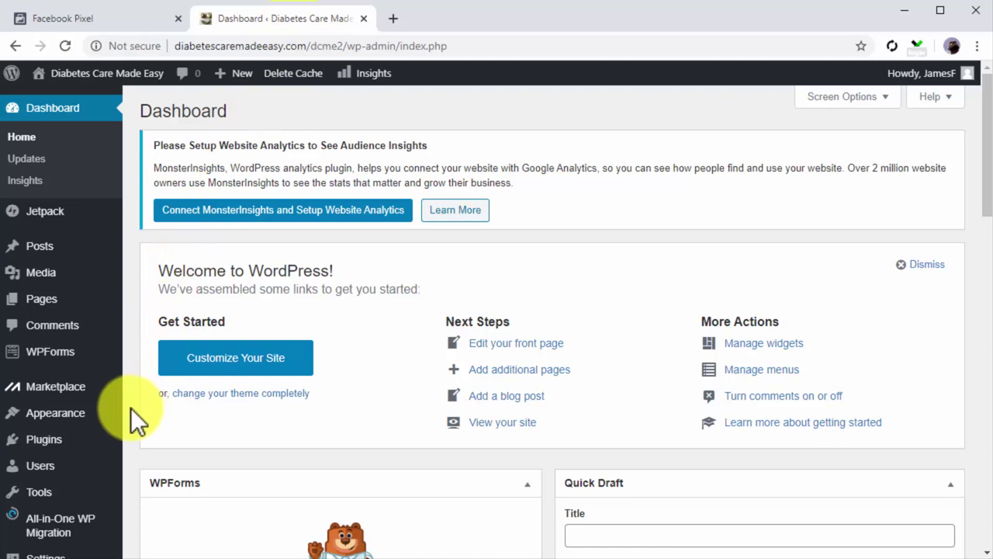
Open the Twenty Sixteen Theme Header (header.php) in the WordPress Theme Editor
mouse_move(107, 419)
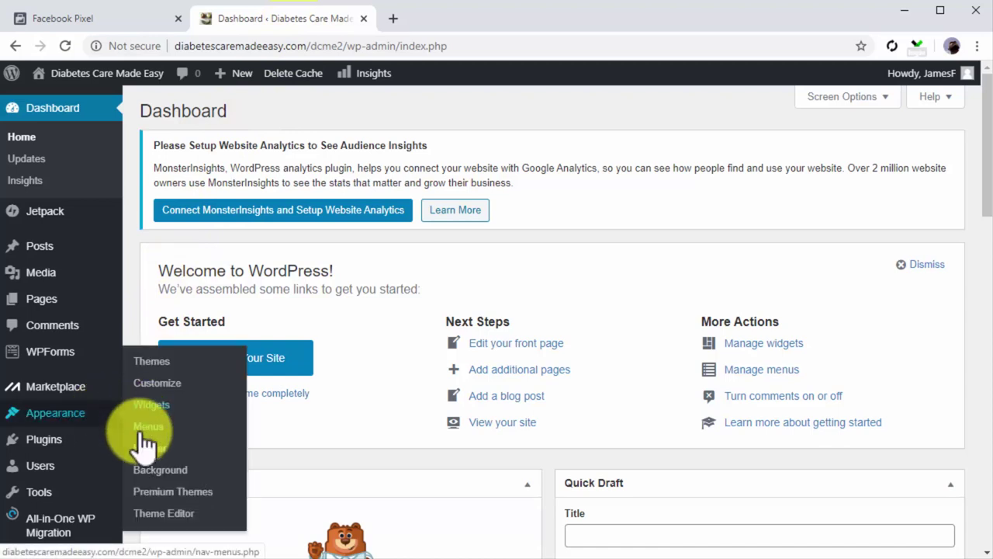
click(162, 518)
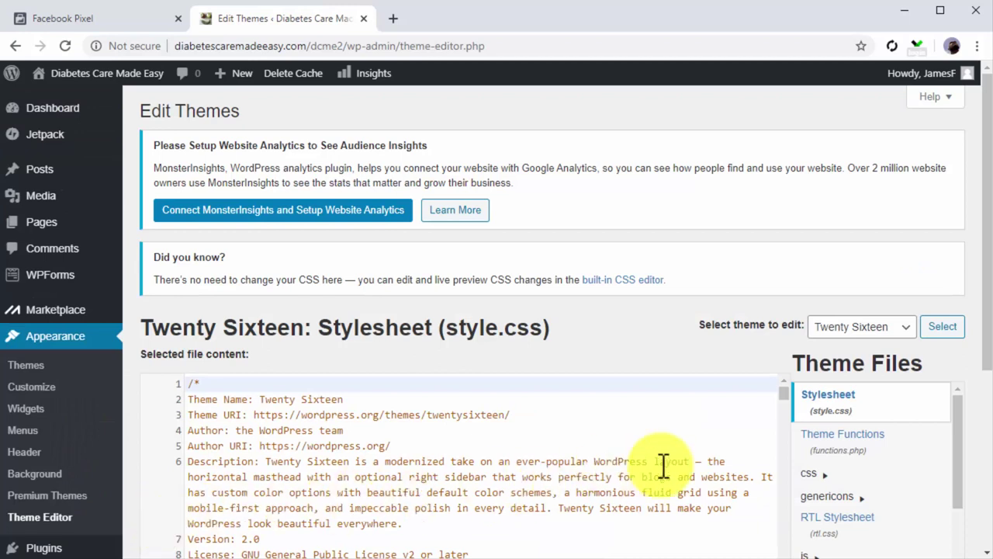
scroll(887, 466, down, 5)
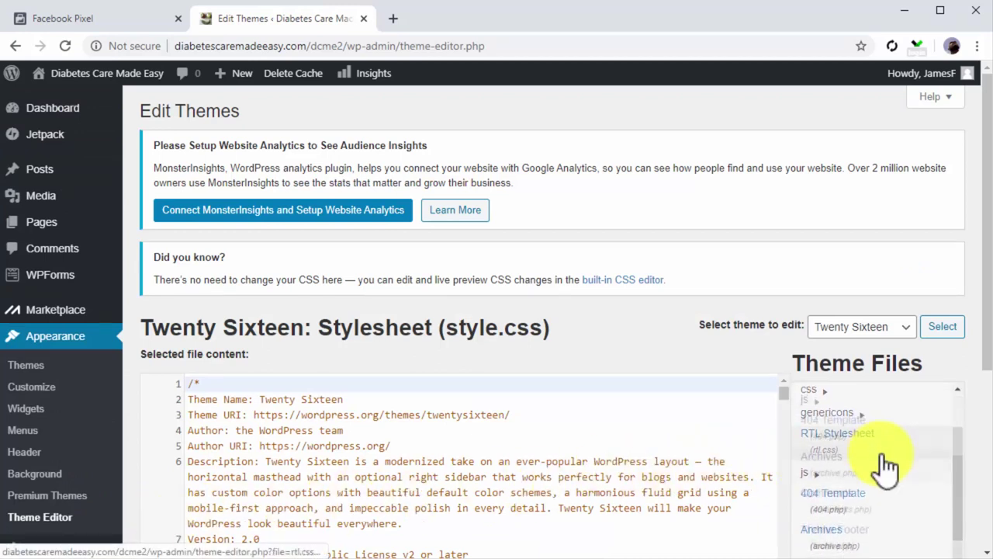
click(854, 501)
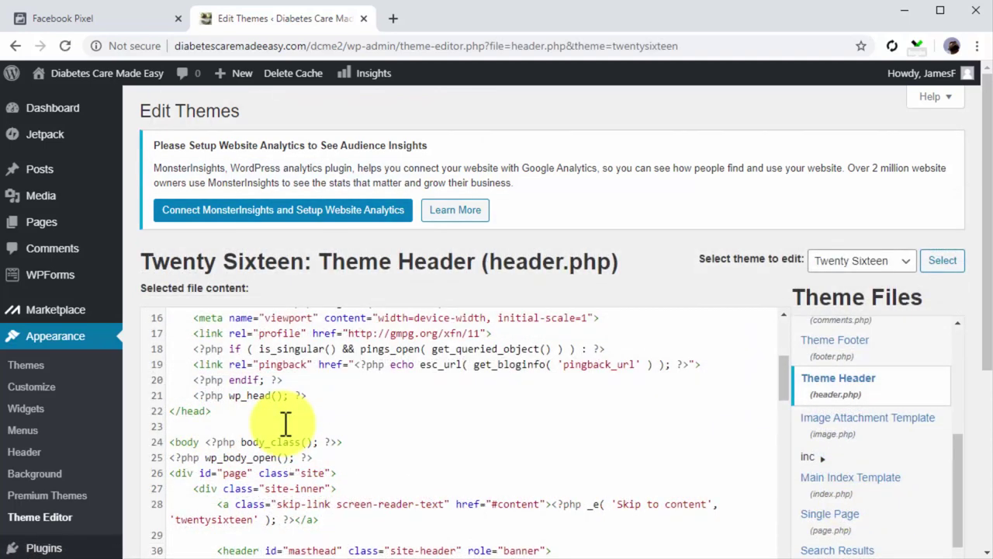
Paste the pixel base code on a new line after wp_head() and update the file
click(313, 395)
key(Return)
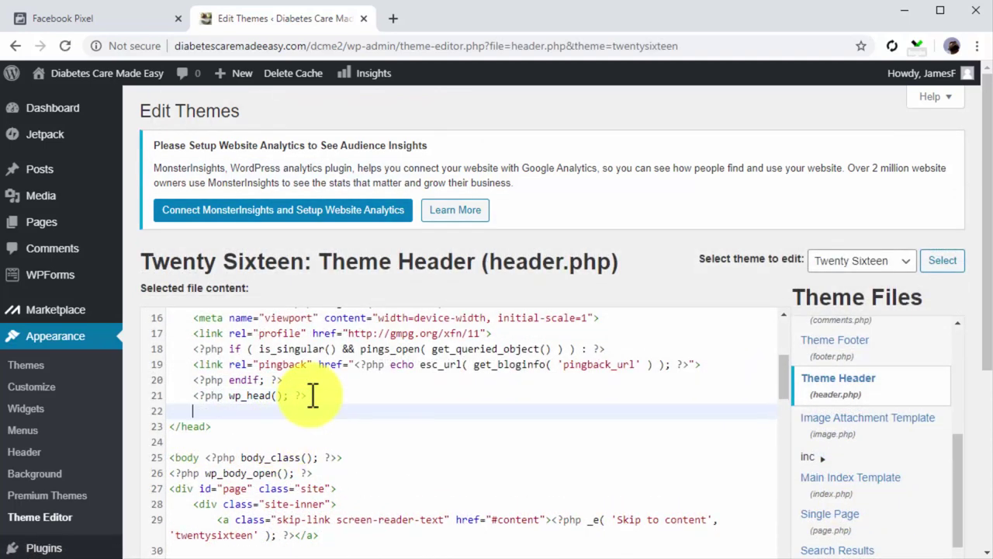
key(ctrl+v)
scroll(127, 433, down, 2)
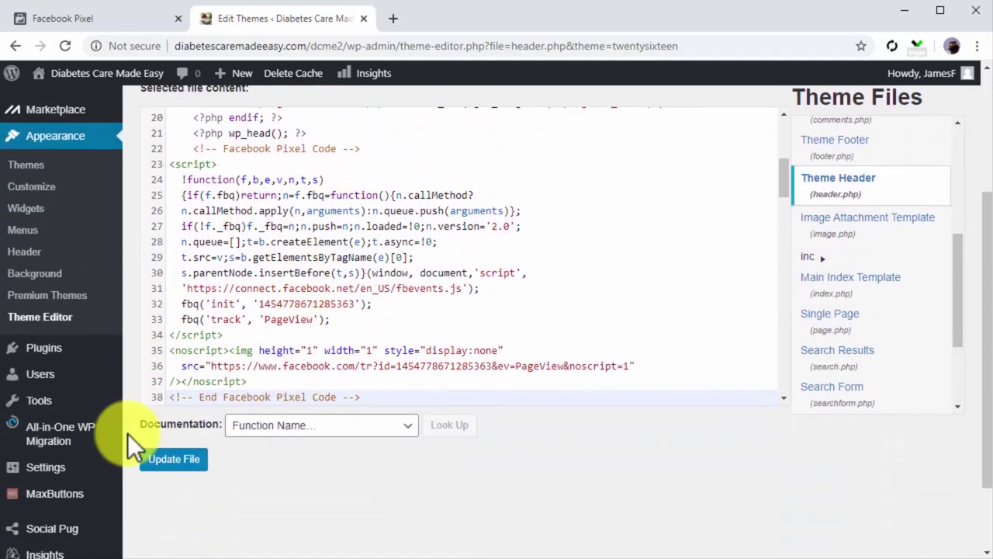
click(172, 462)
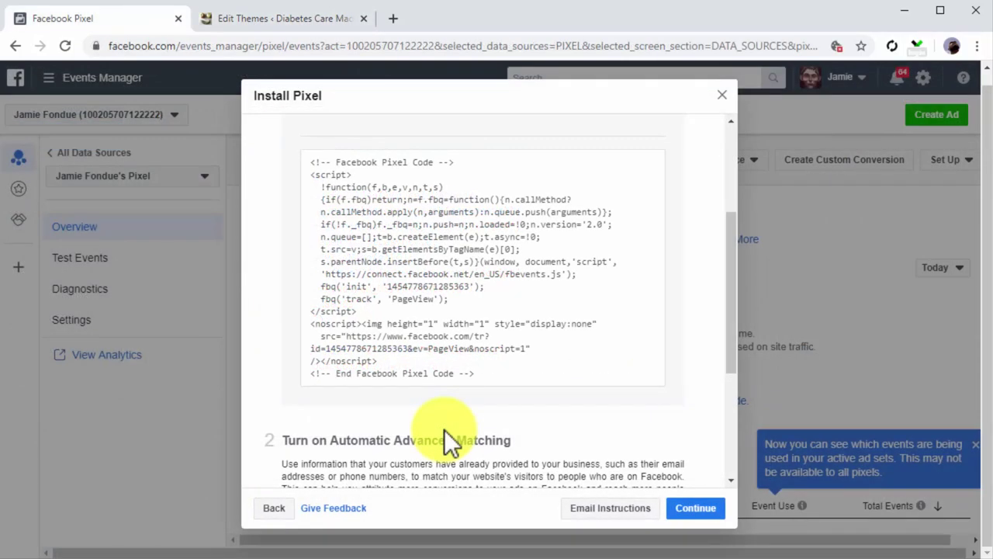
Choose manual event code setup and copy the View Content event code to the clipboard
click(686, 510)
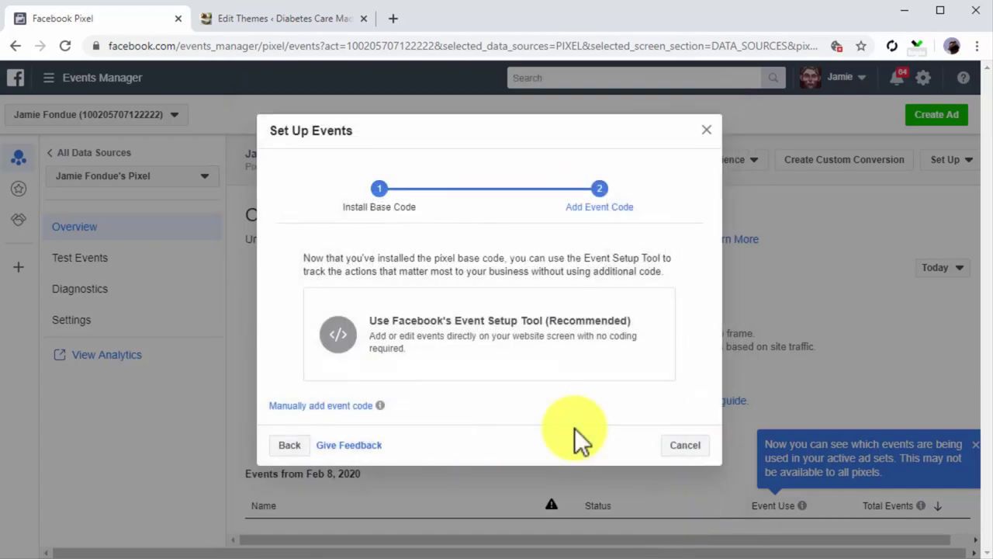
click(339, 405)
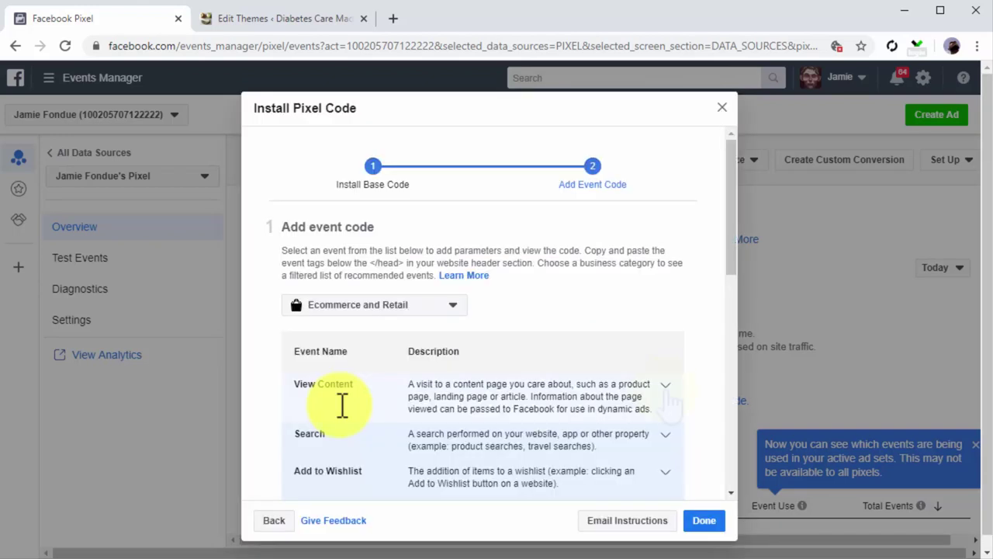
click(666, 385)
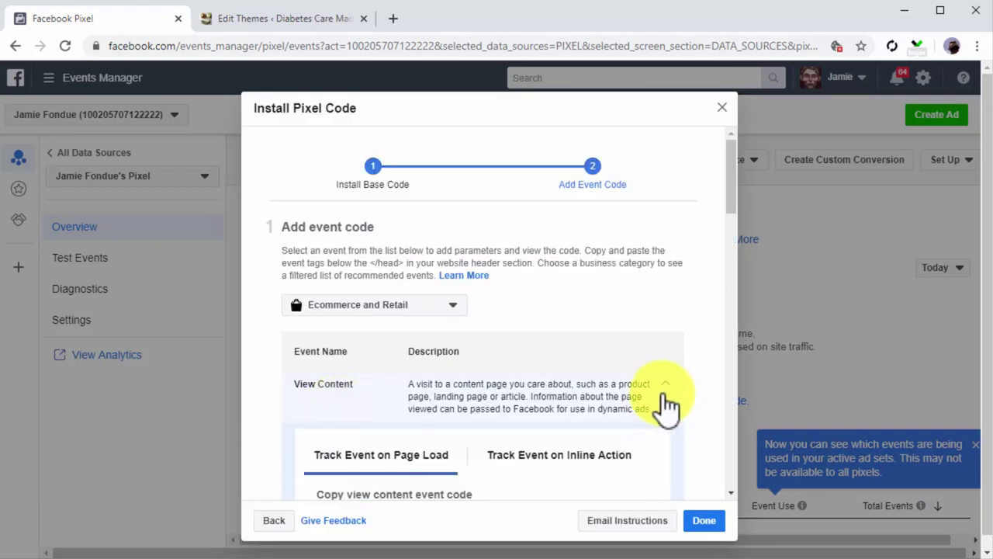
scroll(652, 424, down, 6)
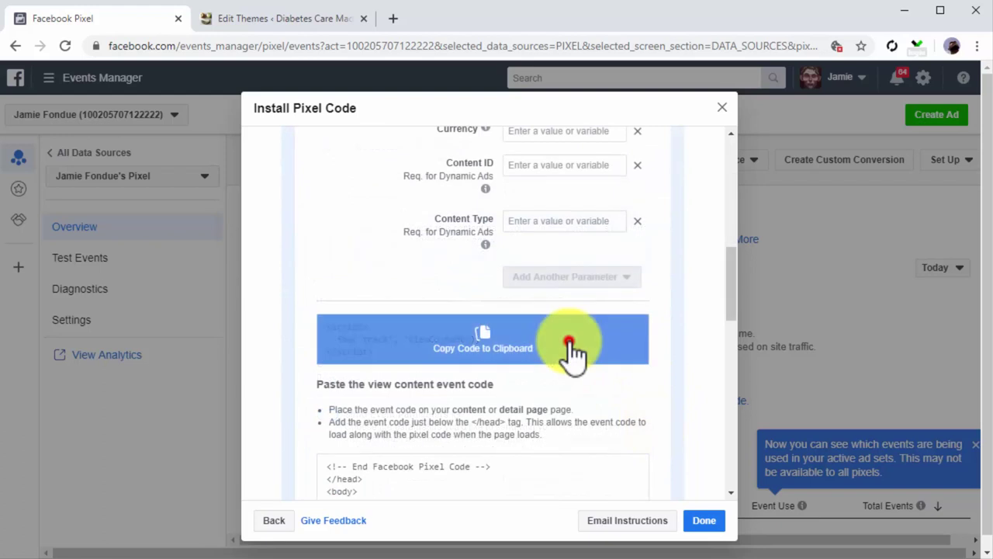
click(571, 353)
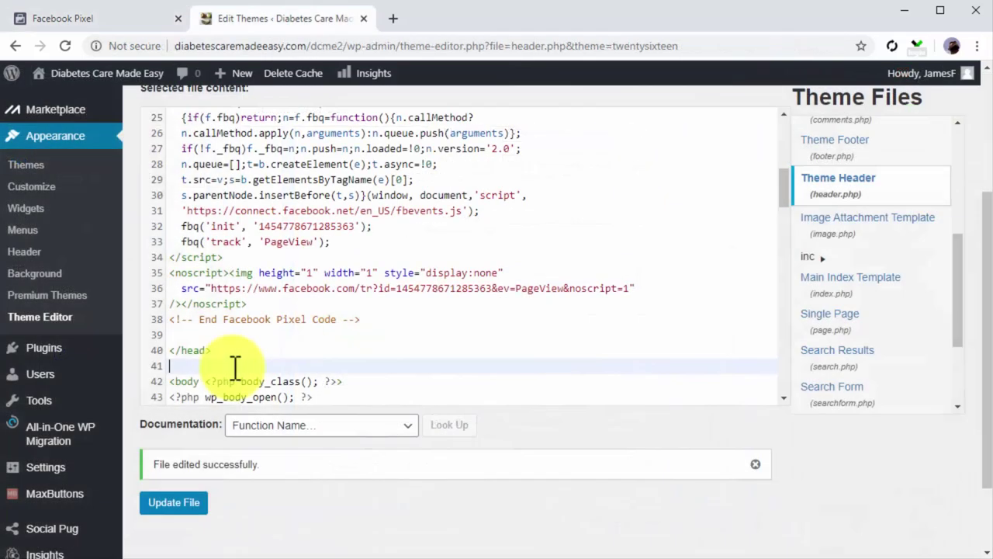
Paste the View Content event code below </head> in header.php and update the file
key(ctrl+v)
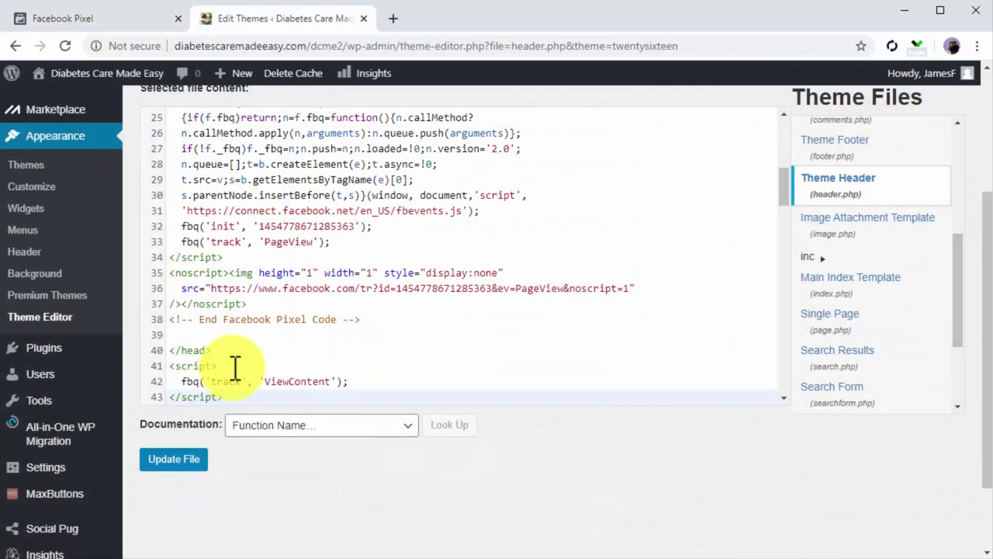
click(183, 459)
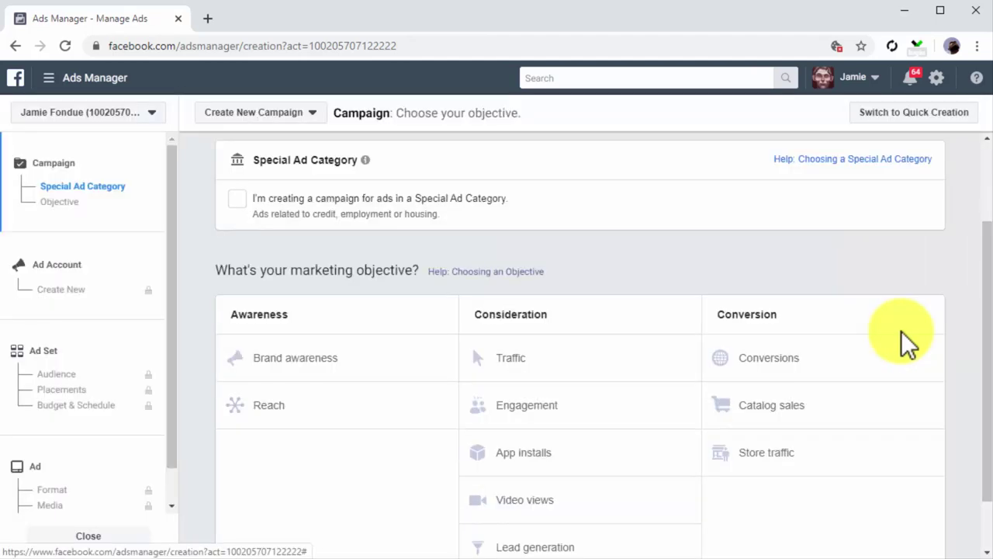
Choose Conversions as the new campaign's marketing objective
click(902, 354)
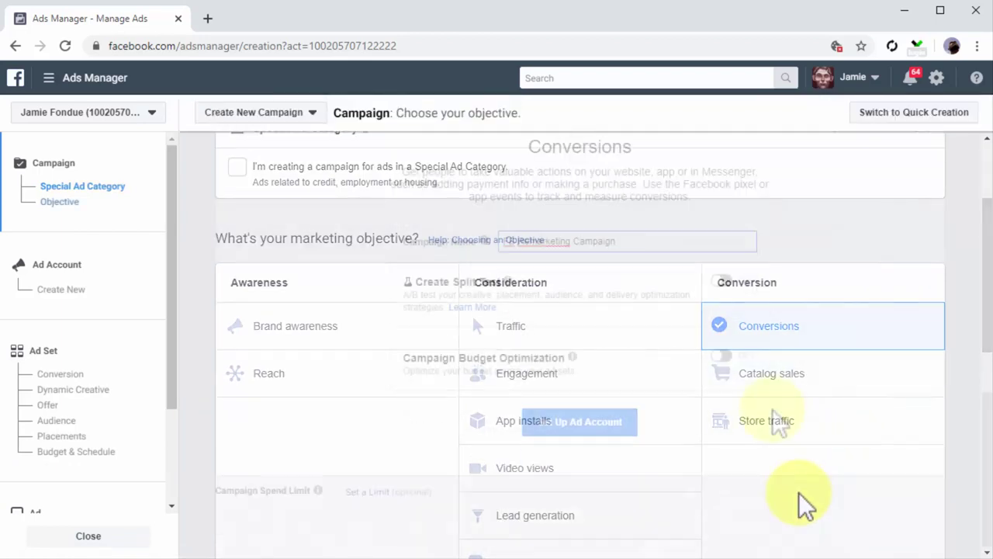
Confirm the ad account and rename the ad set to 'FB Remarketing Ad Set'
click(615, 442)
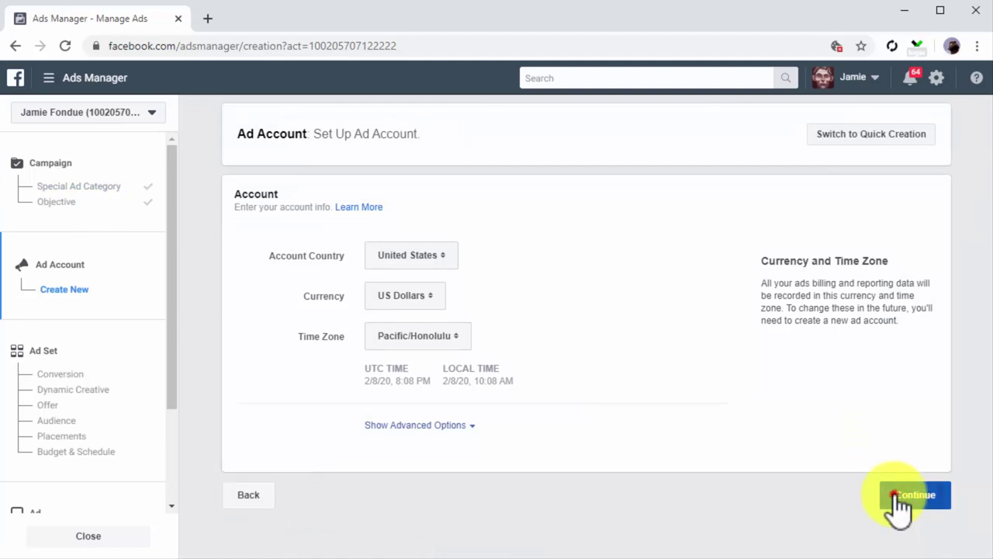
click(894, 500)
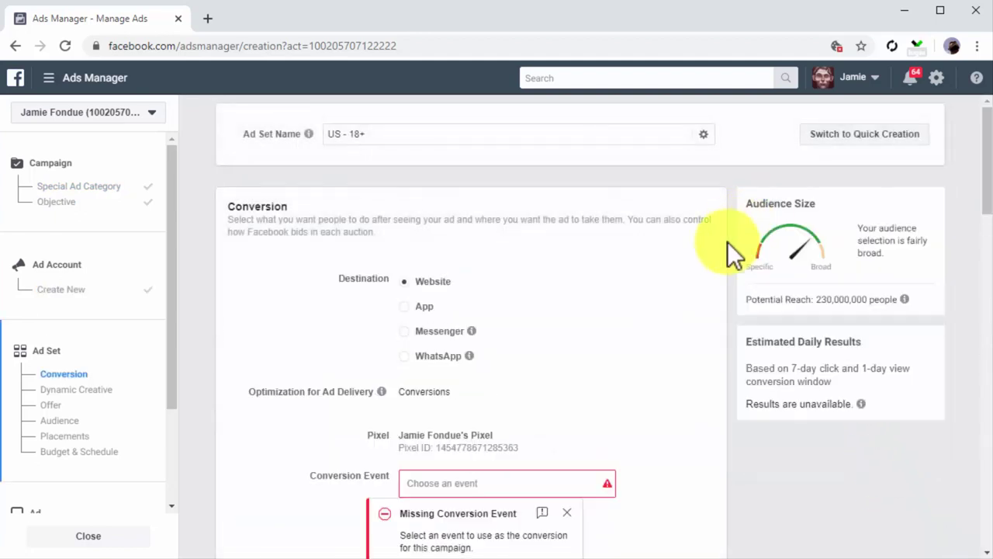
click(437, 141)
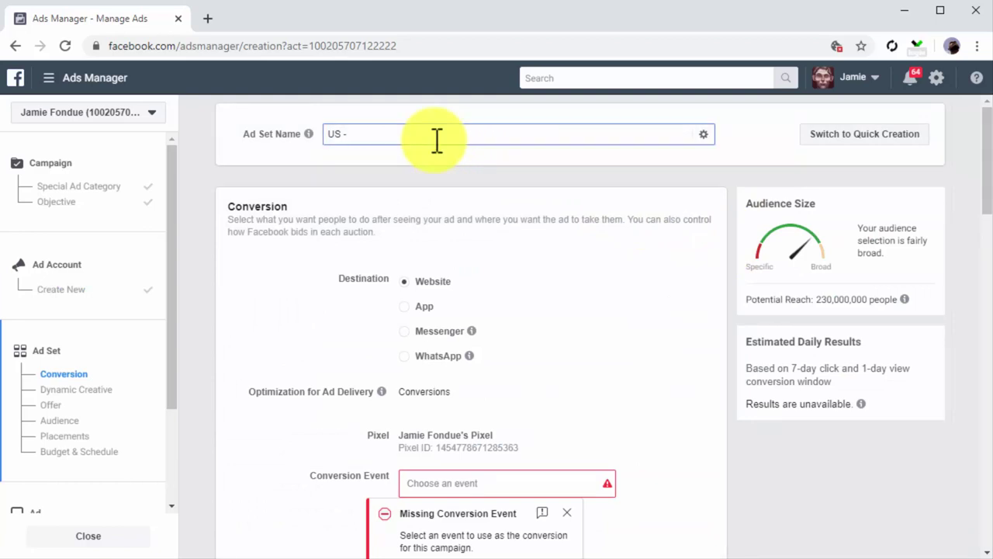
key(BackSpace)
key(BackSpace)
key(BackSpace)
key(BackSpace)
text(FB Remarketing Ad Set)
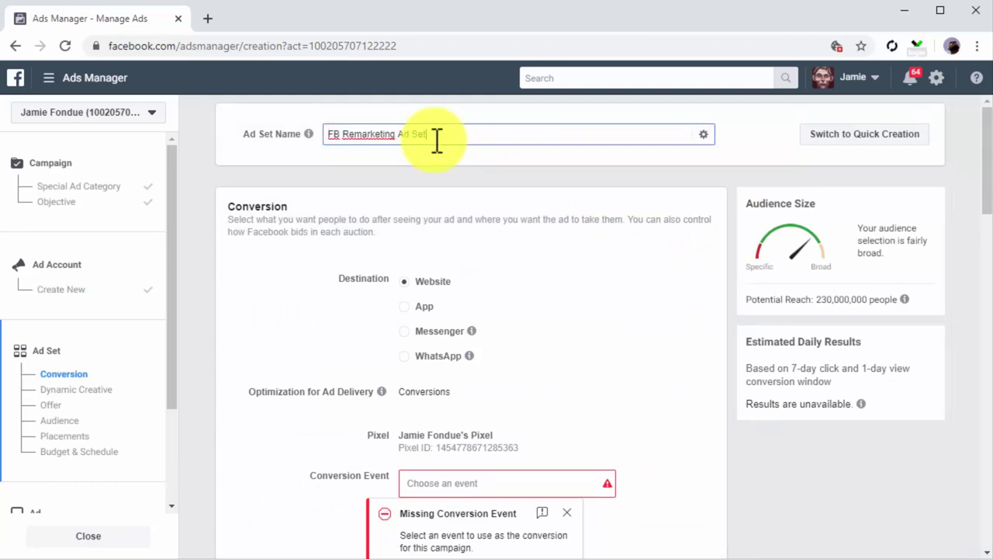
Set the ad set's conversion event to View Content
scroll(347, 249, down, 1)
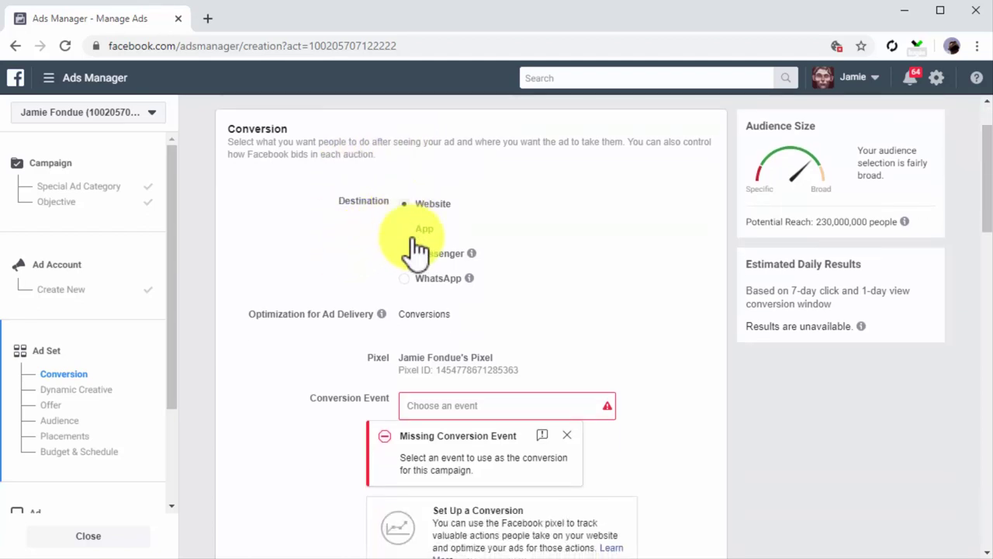
click(502, 403)
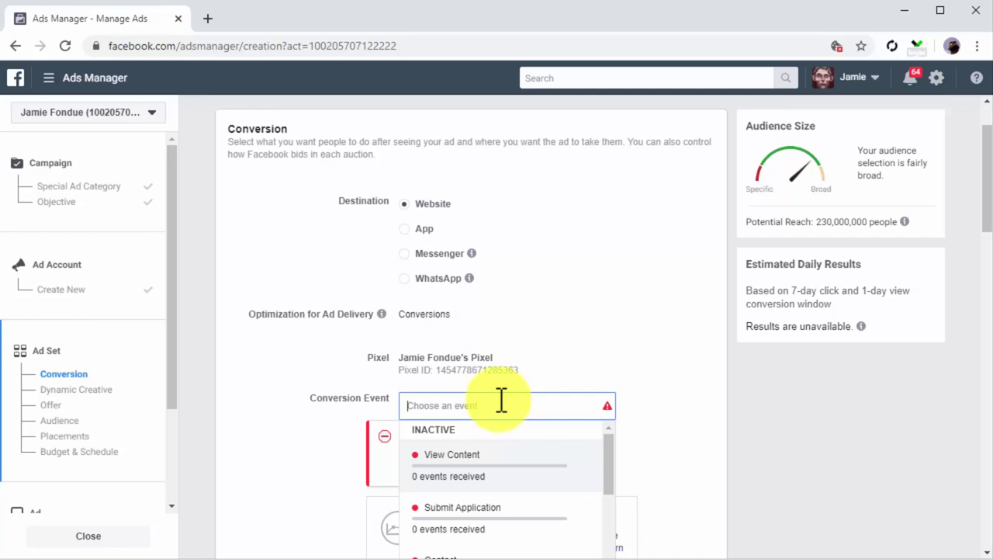
click(515, 468)
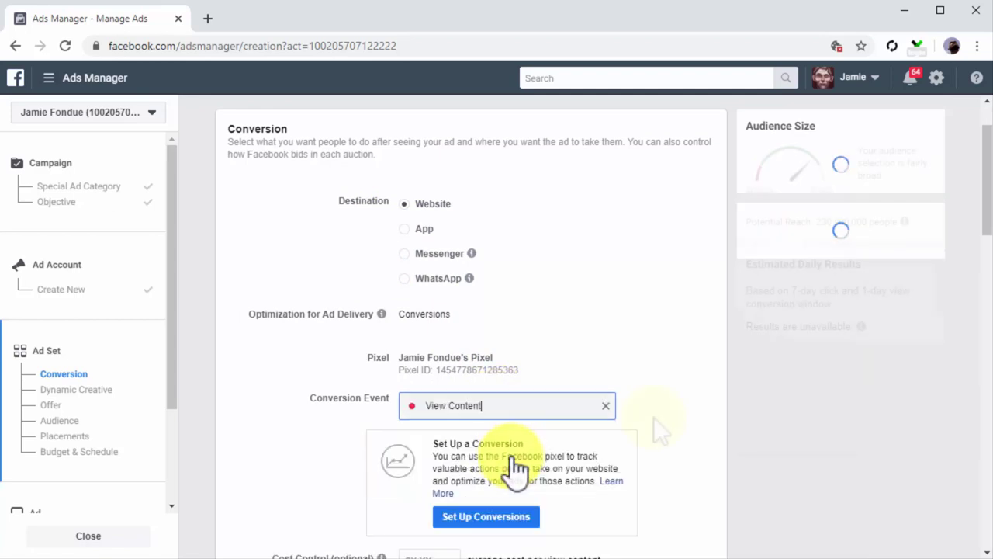
scroll(653, 417, down, 3)
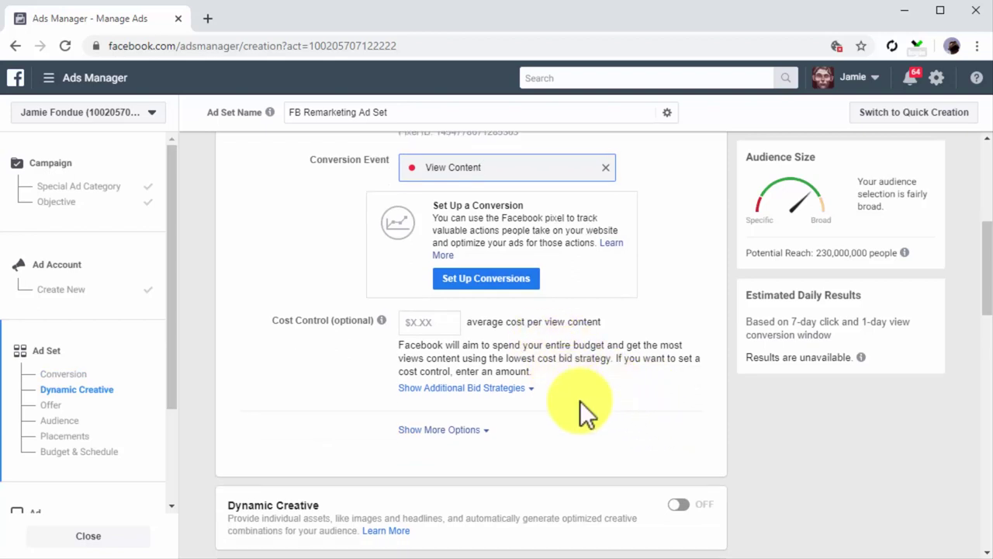
Target locations to include Canada, set age range 24–55, and open Detailed Targeting
scroll(580, 400, down, 6)
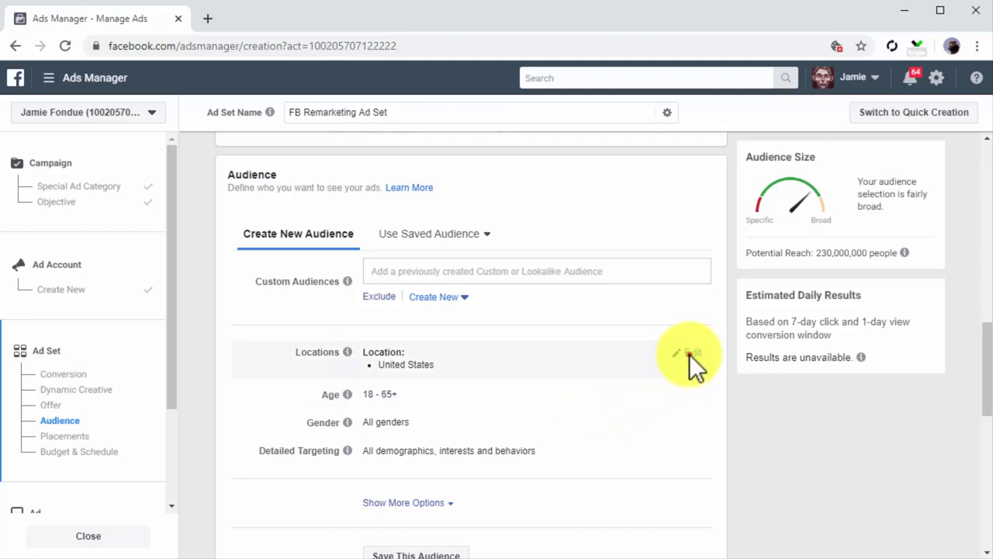
click(691, 353)
scroll(723, 412, down, 1)
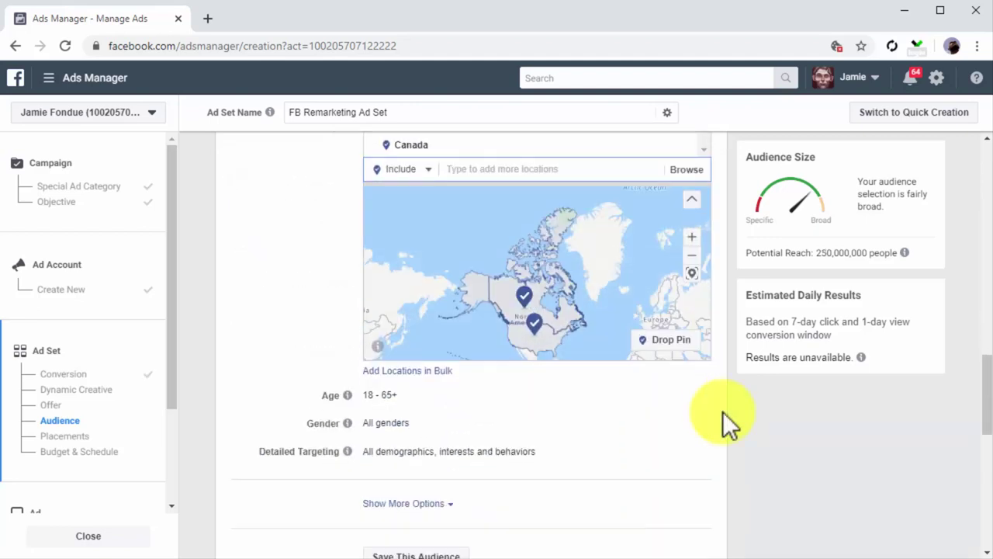
scroll(722, 411, down, 1)
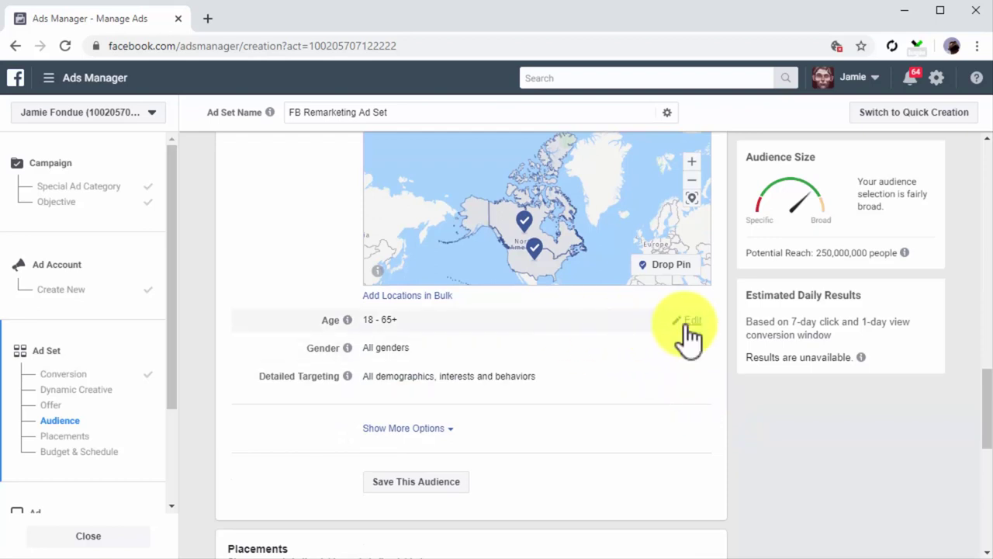
click(688, 322)
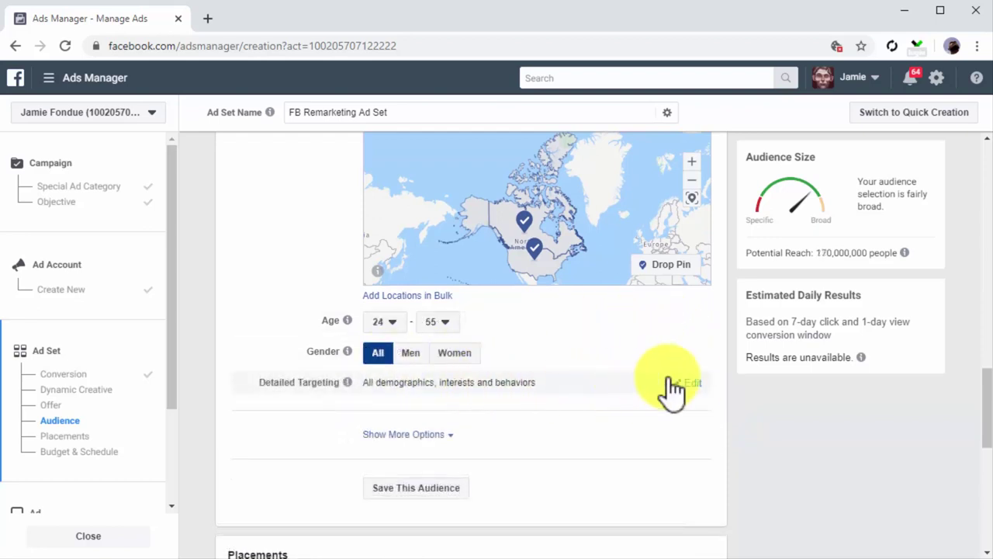
click(693, 382)
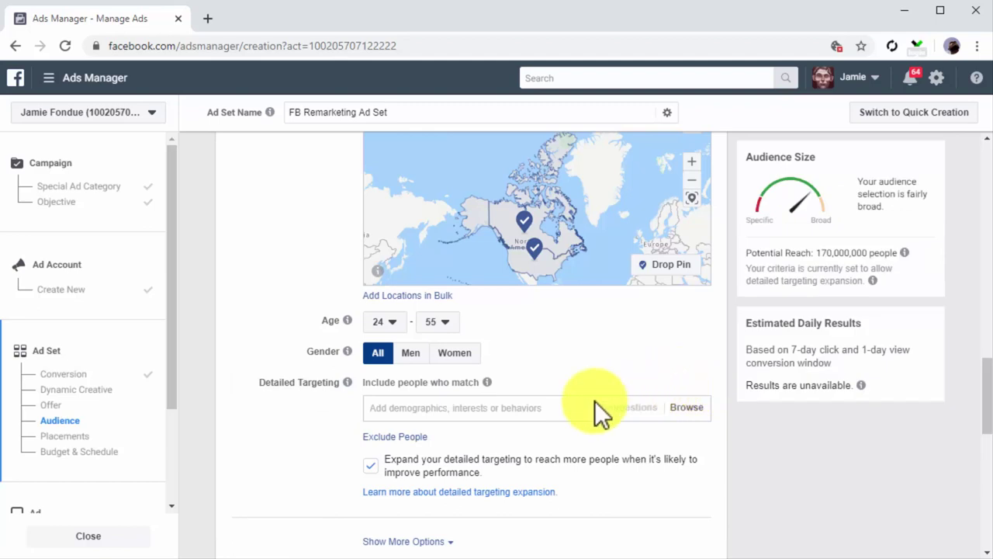
click(561, 407)
scroll(295, 481, down, 3)
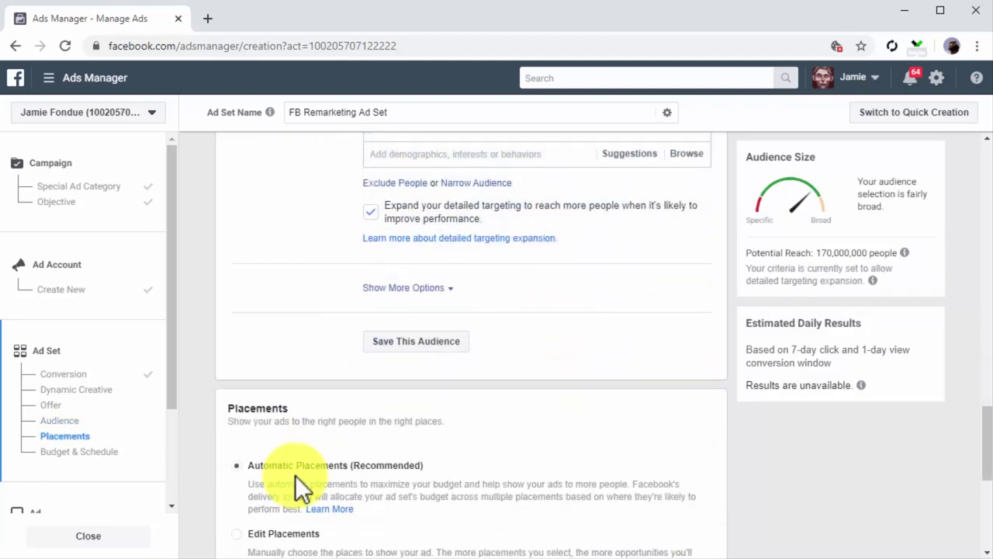
scroll(295, 475, down, 4)
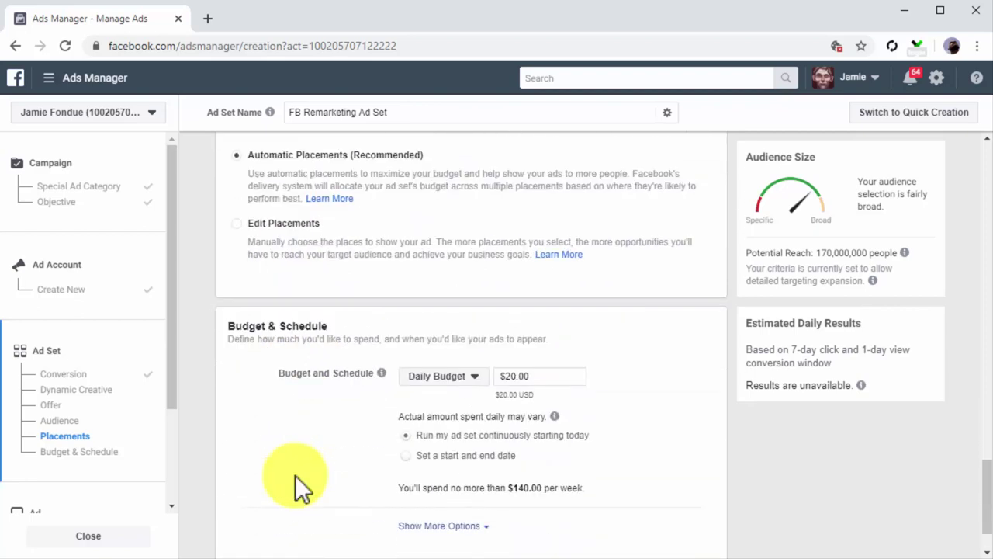
Keep Daily Budget and change the amount from $20.00 to $25.00
click(475, 378)
click(458, 397)
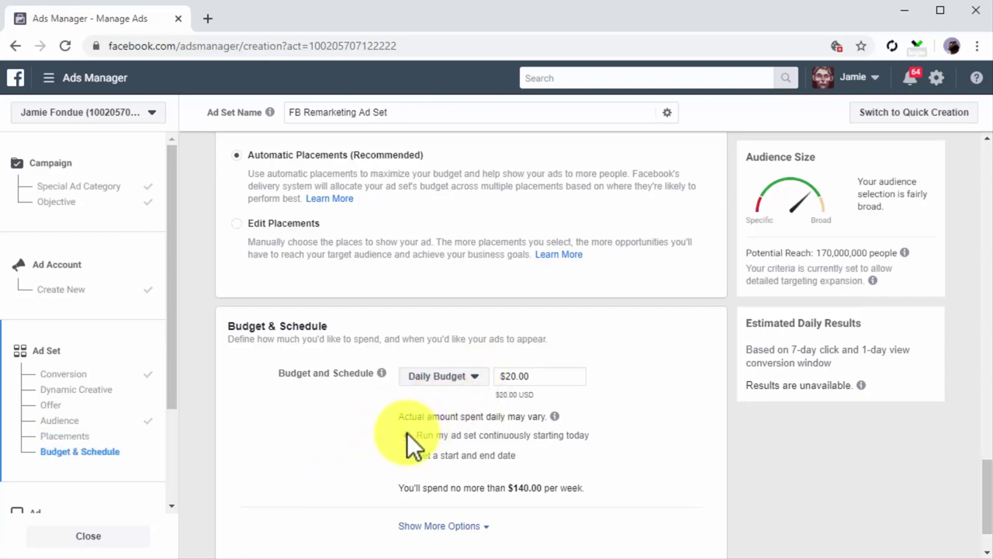
click(564, 378)
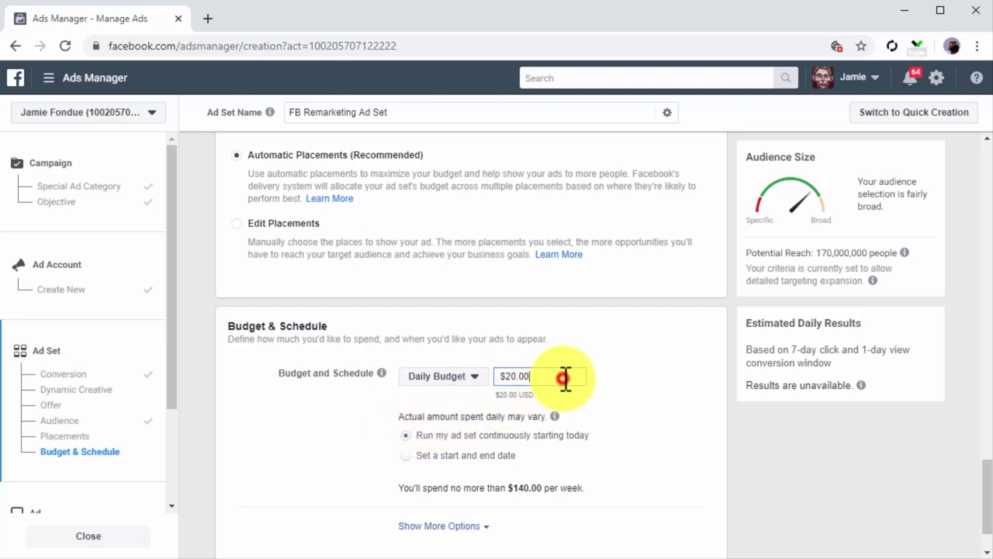
key(BackSpace)
text(5)
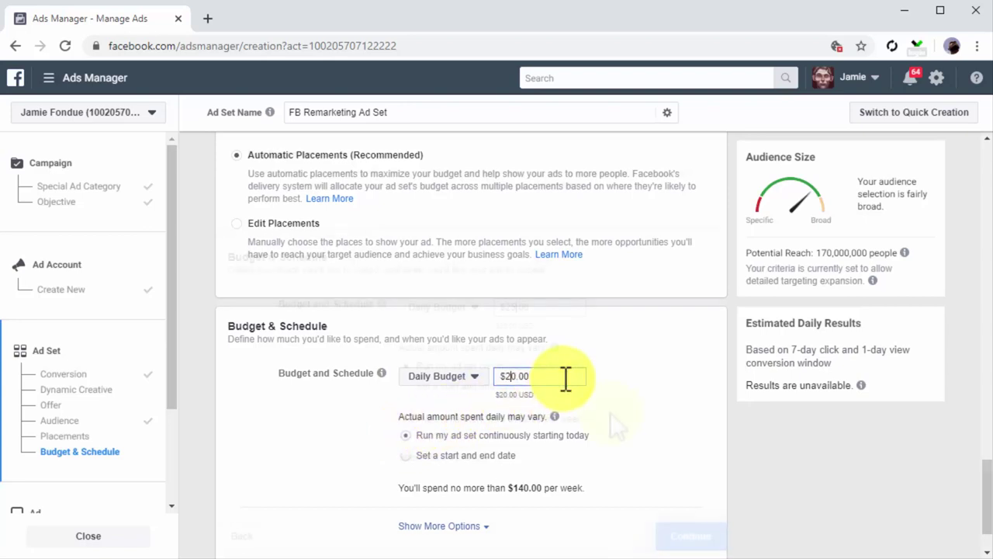
scroll(609, 412, down, 1)
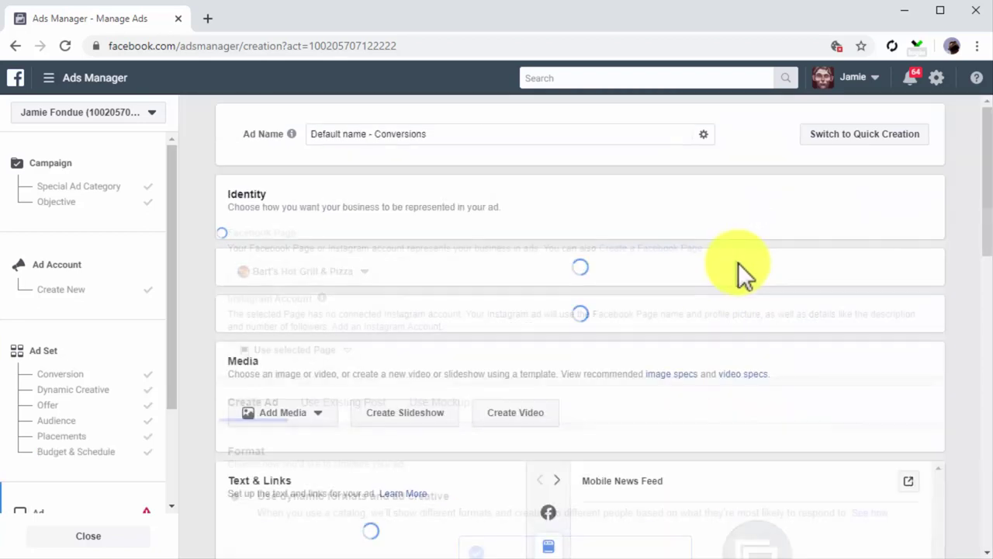
Rename the ad to 'FB Remarketing Ad'
click(541, 134)
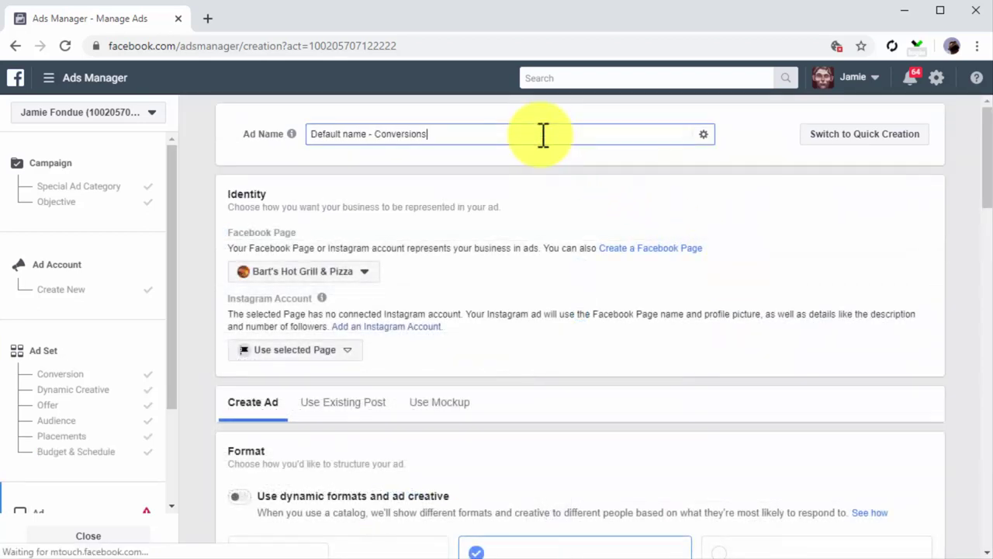
key(BackSpace)
key(BackSpace)
key(BackSpace)
key(BackSpace)
key(BackSpace)
key(BackSpace)
key(BackSpace)
key(BackSpace)
key(BackSpace)
key(BackSpace)
key(BackSpace)
key(BackSpace)
key(BackSpace)
key(BackSpace)
key(BackSpace)
key(BackSpace)
key(BackSpace)
key(BackSpace)
key(BackSpace)
key(BackSpace)
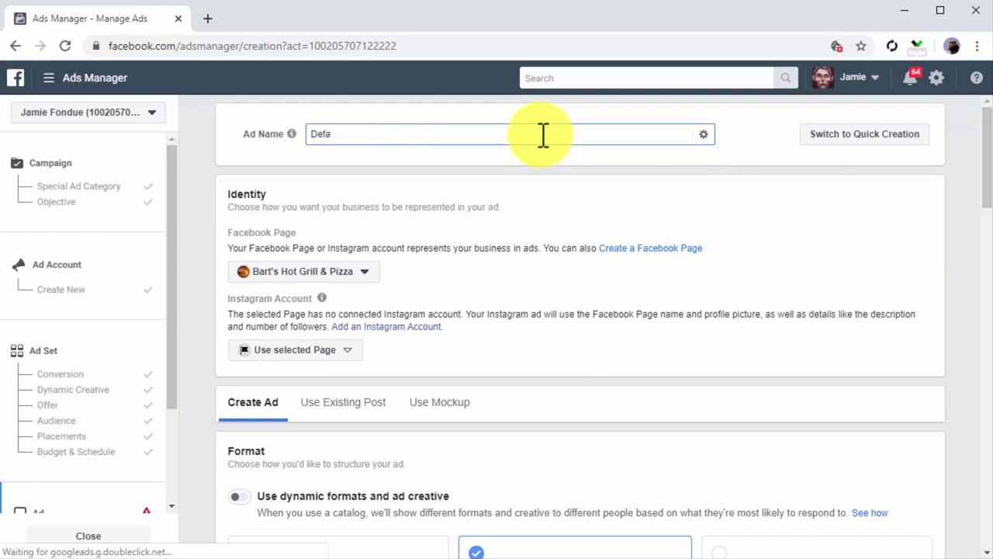
text(FB Remarketing Ad)
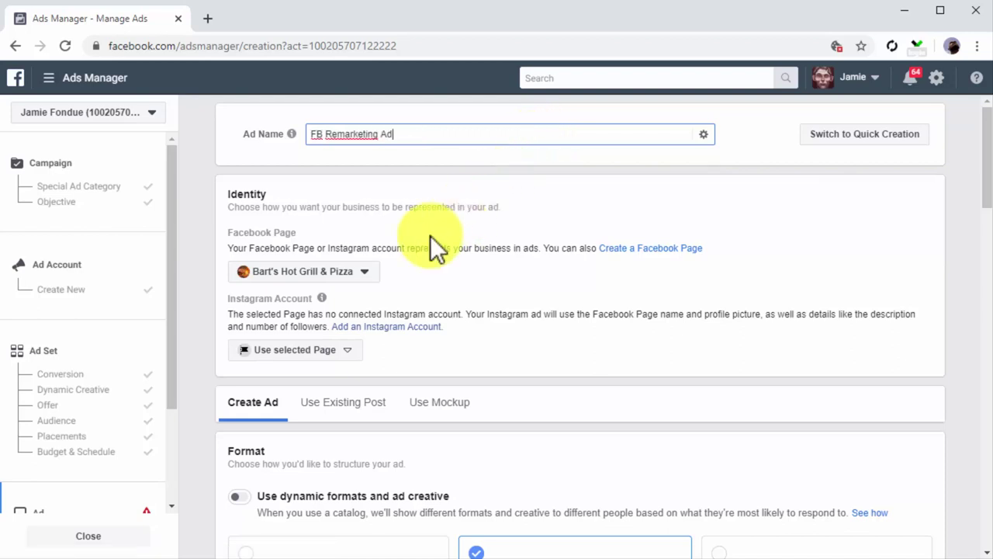
Choose Diabetes Care Made Easy 2.0 under Personal as the ad's Facebook Page
click(359, 274)
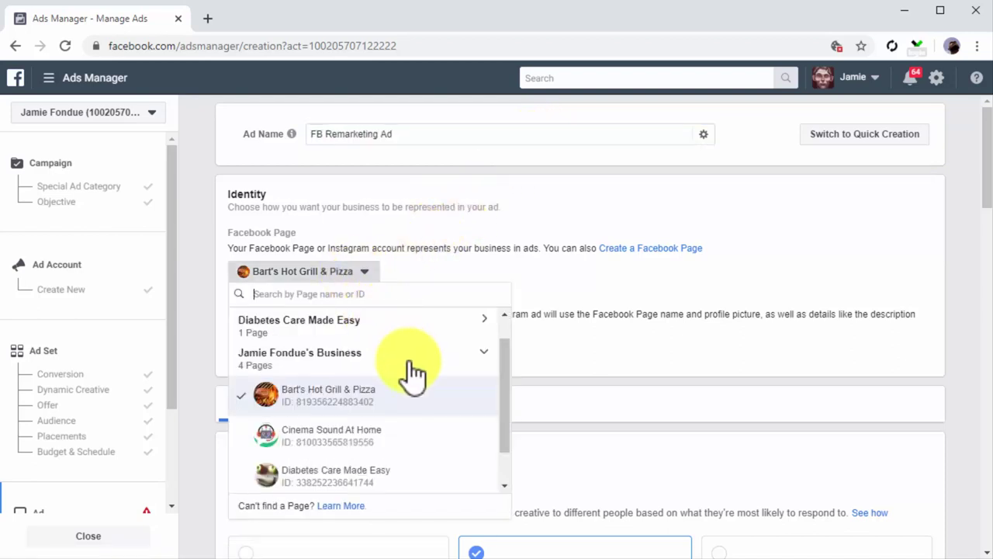
scroll(357, 325, up, 2)
click(356, 322)
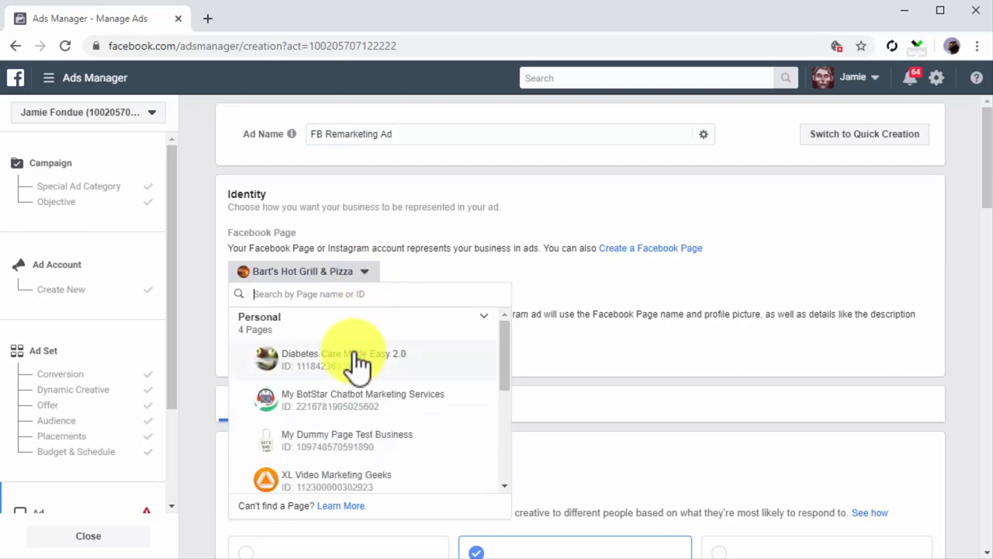
click(359, 365)
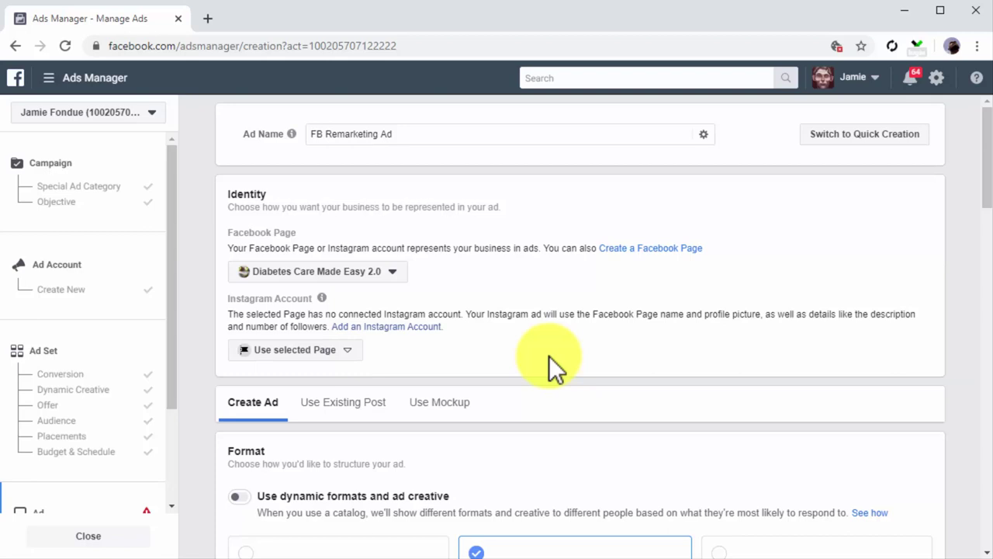
Use the existing page post 'How Aloe Vera Juice Helps…' as the ad's creative
click(373, 418)
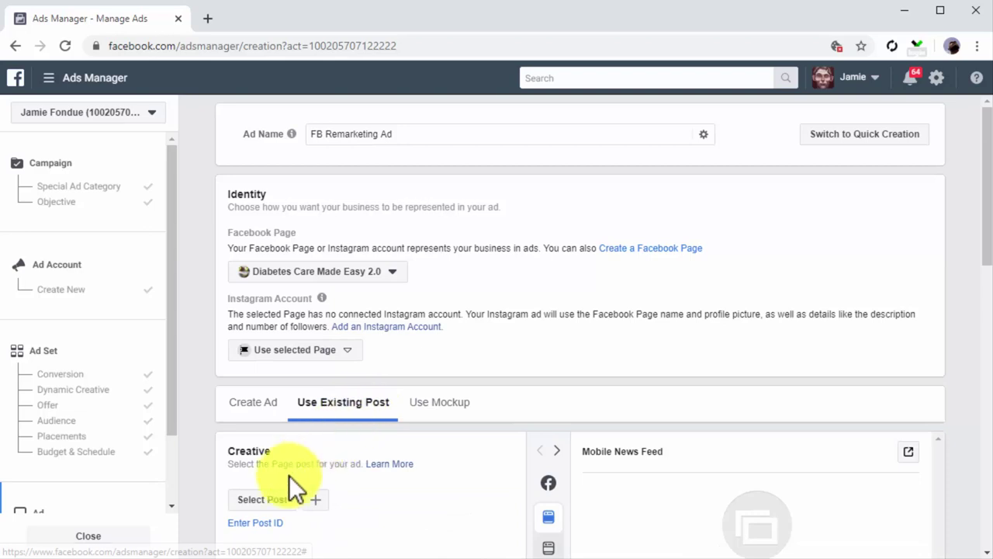
click(263, 501)
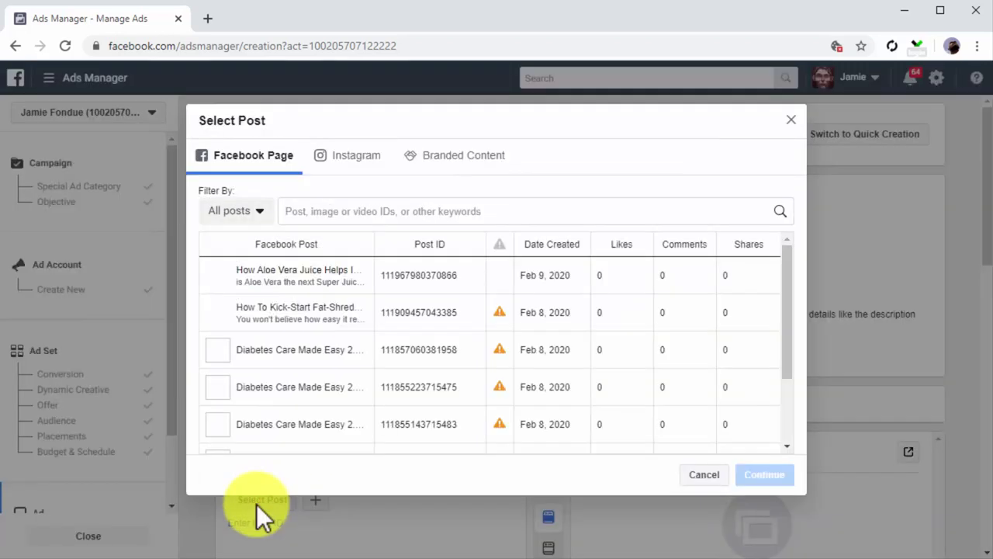
click(233, 276)
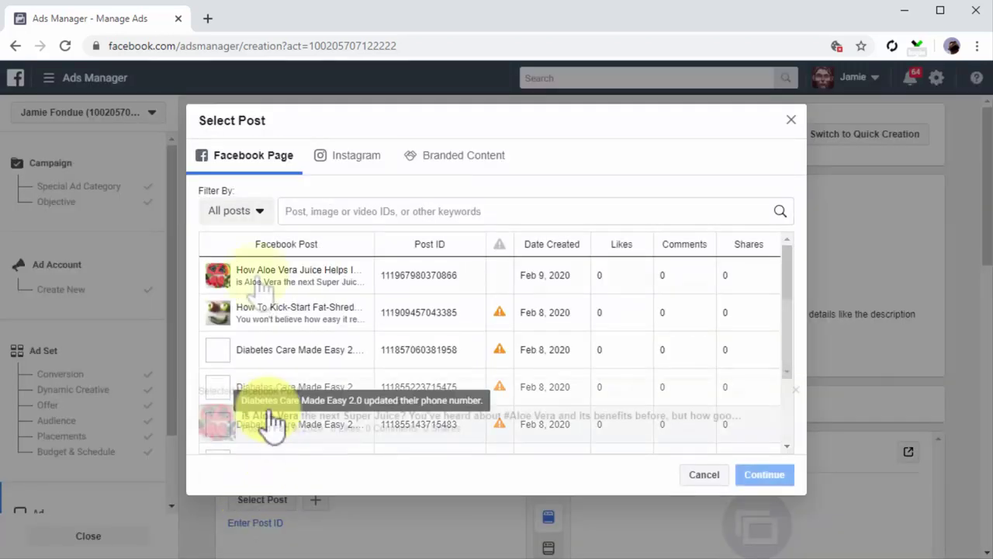
click(772, 479)
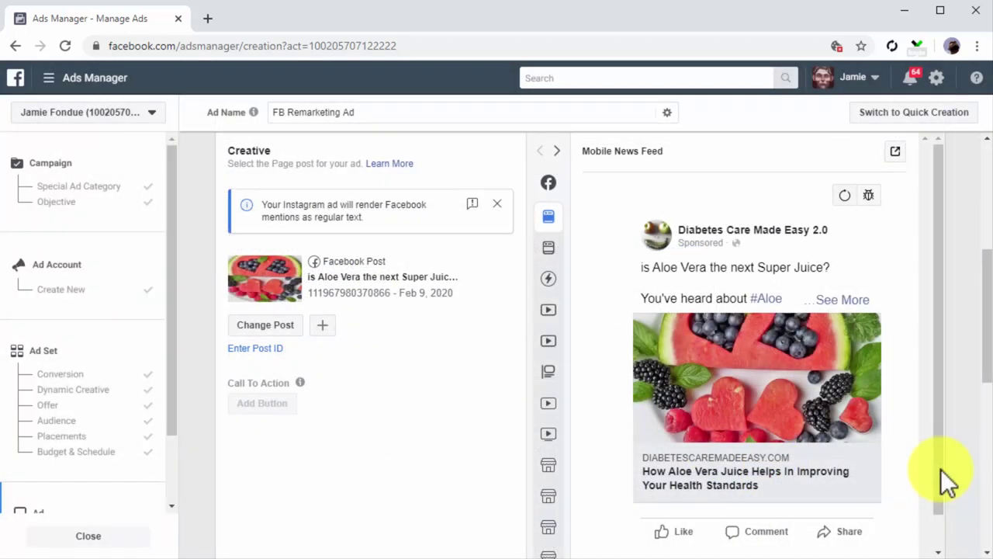
scroll(966, 509, down, 1)
scroll(966, 509, down, 5)
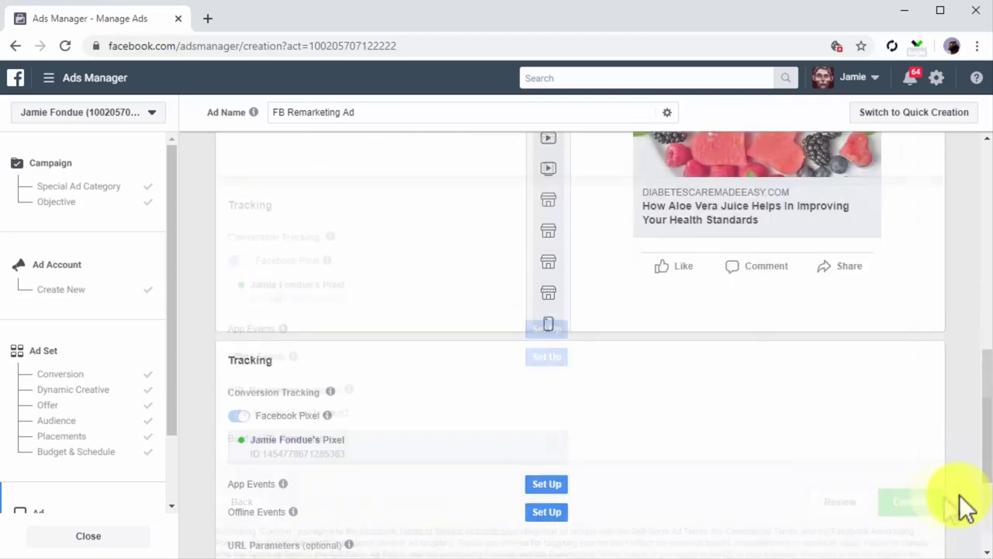
Open Review Before Confirming for the FB Remarketing Ad Set and FB Remarketing Ad
click(864, 502)
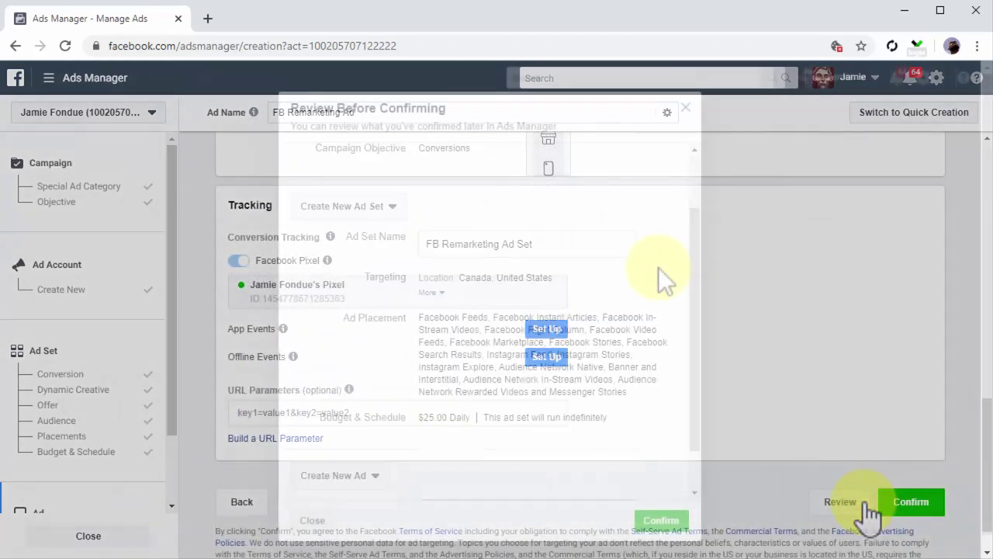
scroll(658, 272, down, 1)
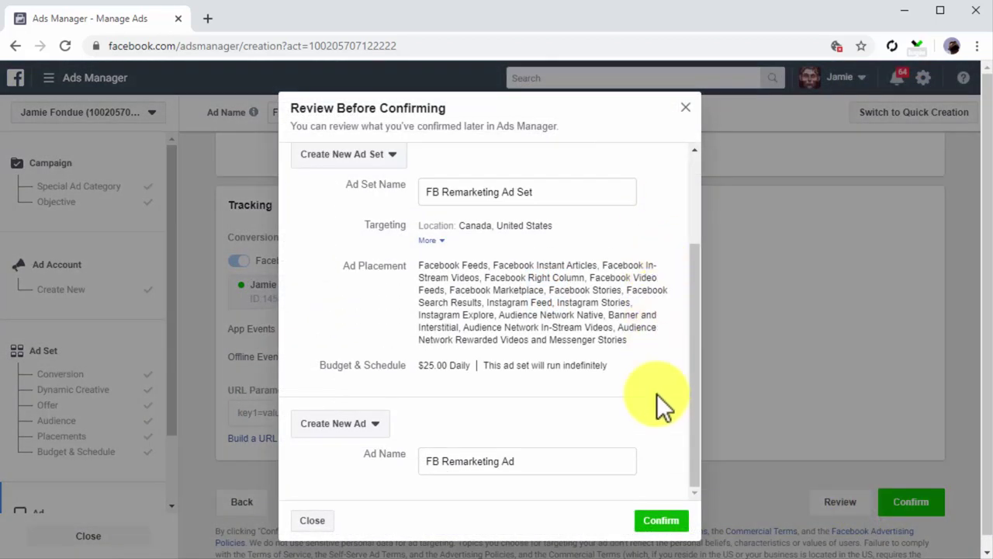